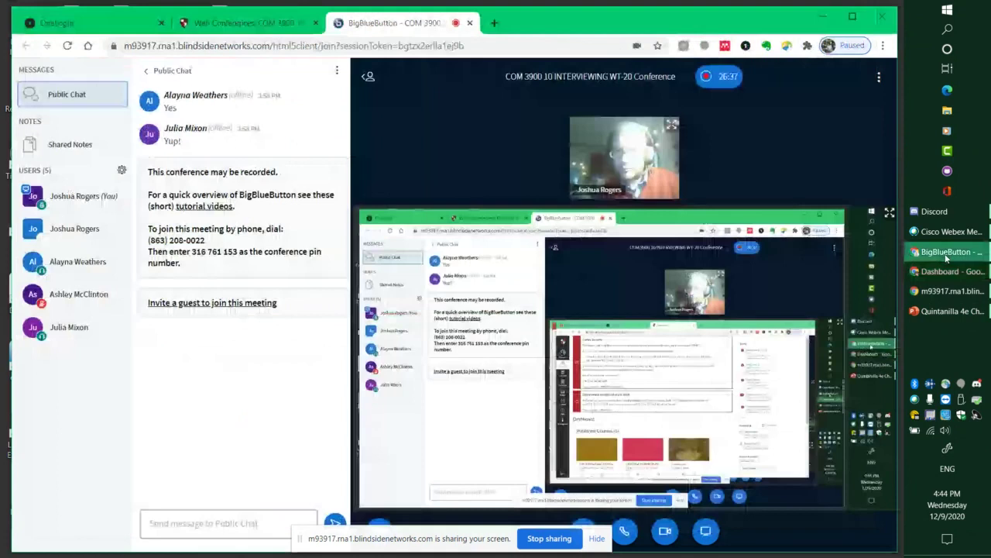
Start a new discussion topic in the Discussions area of the COM 3900 course in Canvas.
click(260, 24)
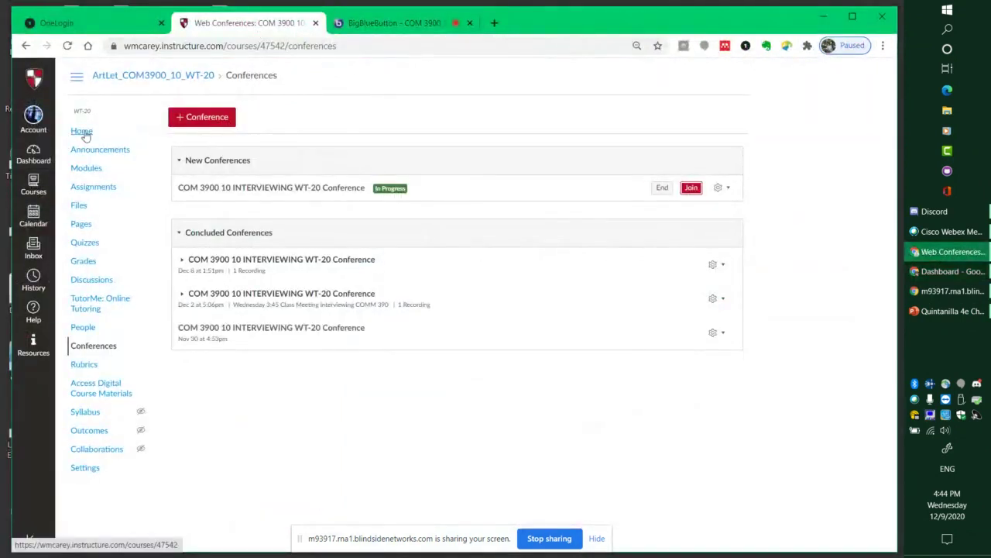
click(82, 132)
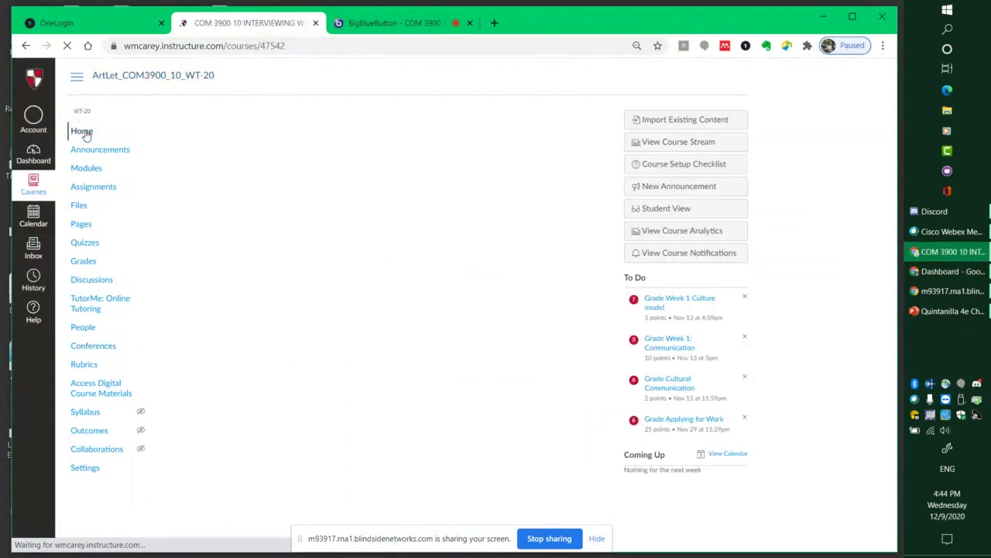
click(98, 281)
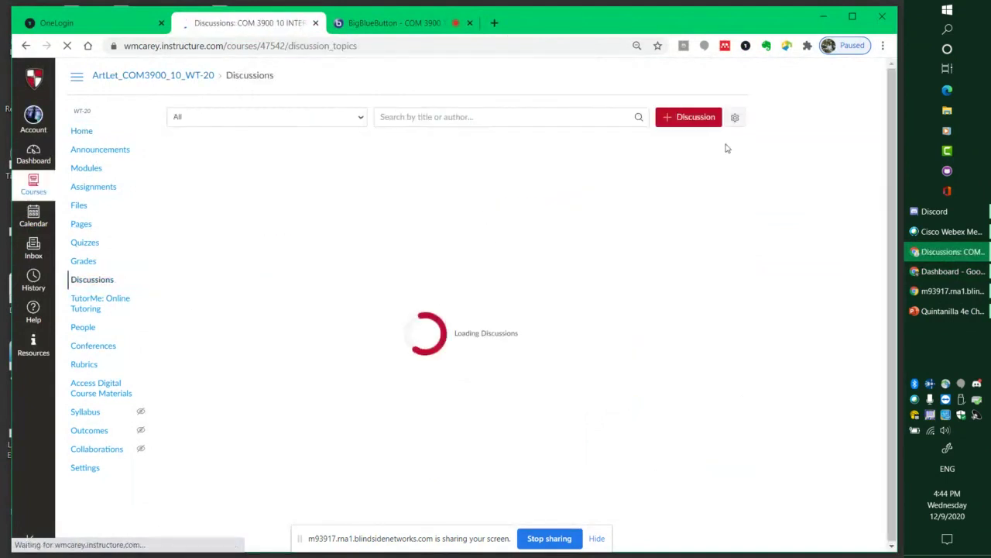
click(686, 122)
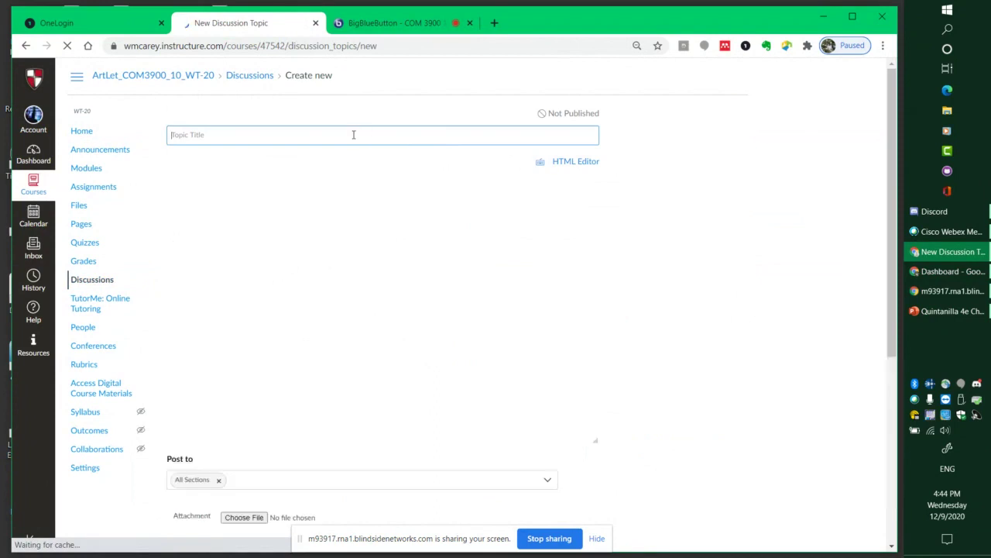
Title the new discussion topic "Team Projects".
click(354, 135)
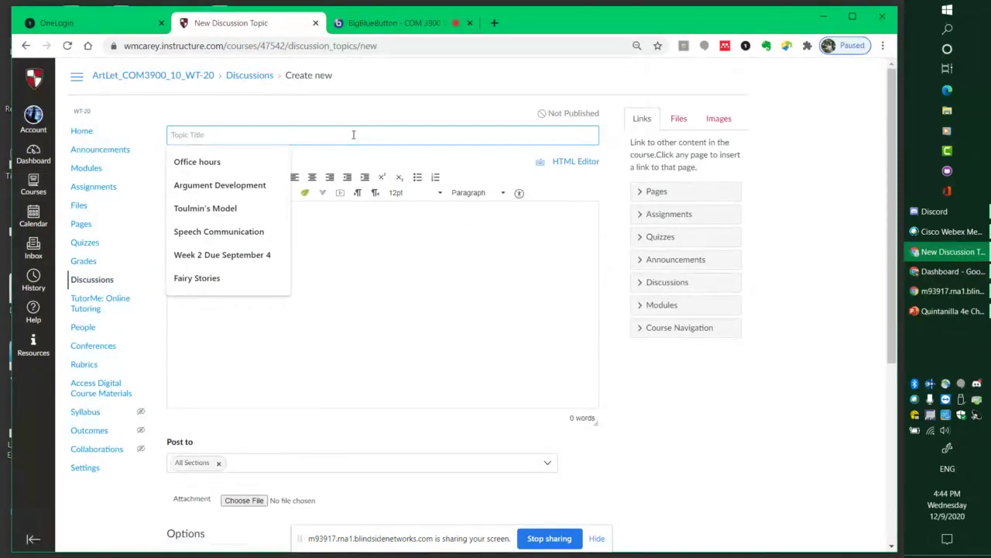
text(Group)
key(BackSpace)
key(BackSpace)
key(BackSpace)
key(BackSpace)
key(BackSpace)
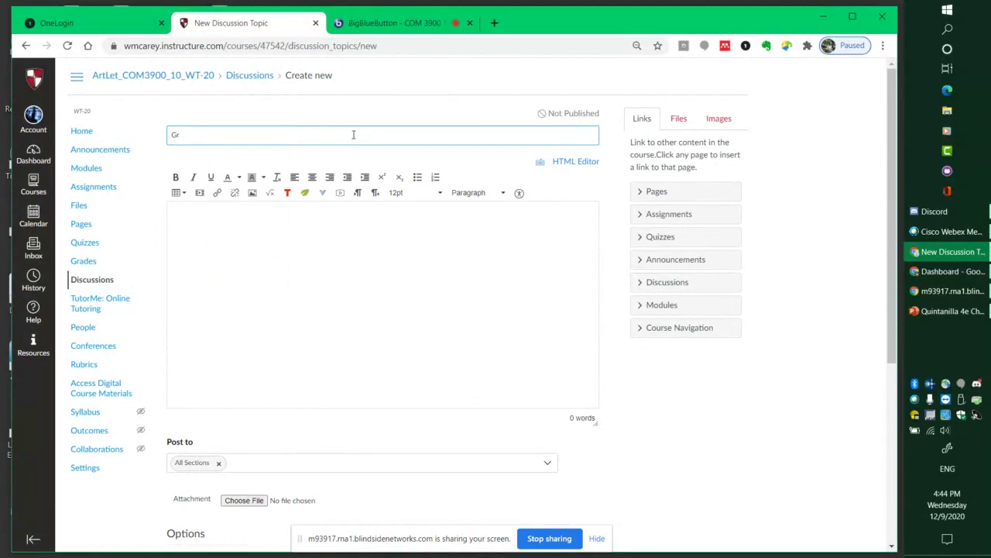
text(Team Projects)
List the teams in the discussion body: "Team 1: an IT Problem", "Team 2: a Business Problem", "Team 3: a Legal Problem".
click(238, 217)
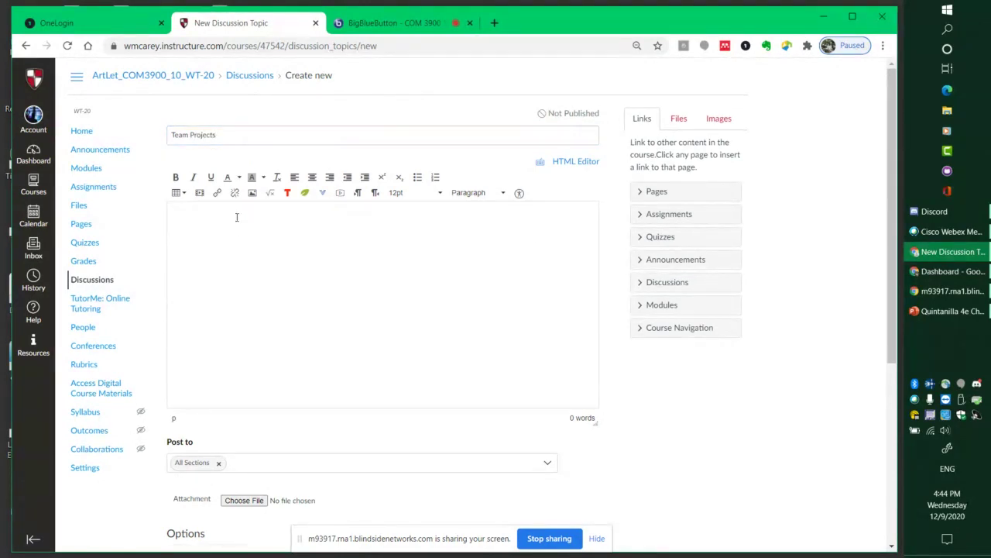
text(P)
text(le)
key(BackSpace)
key(BackSpace)
key(BackSpace)
text(Team)
text( 1)
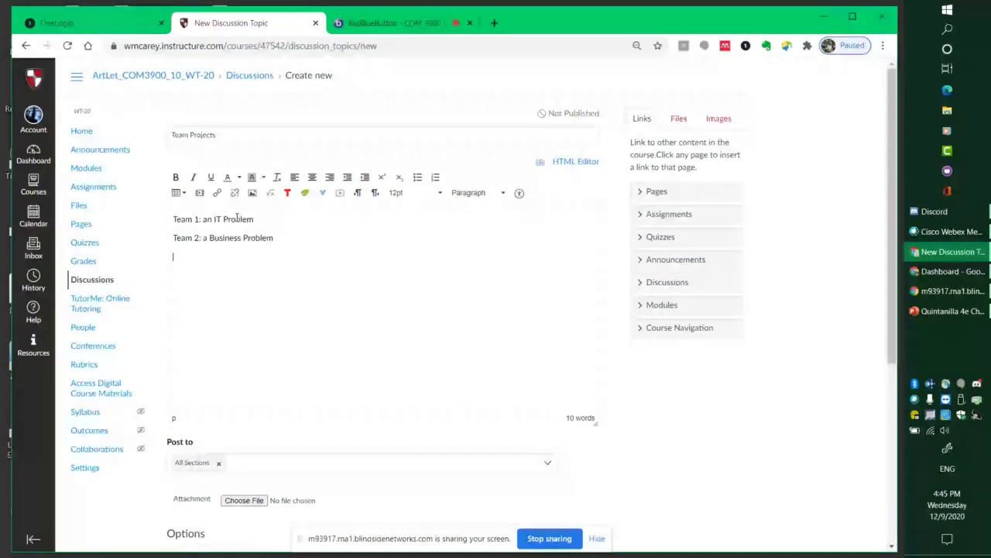
text(Te)
text(am 3: a Legal Problem)
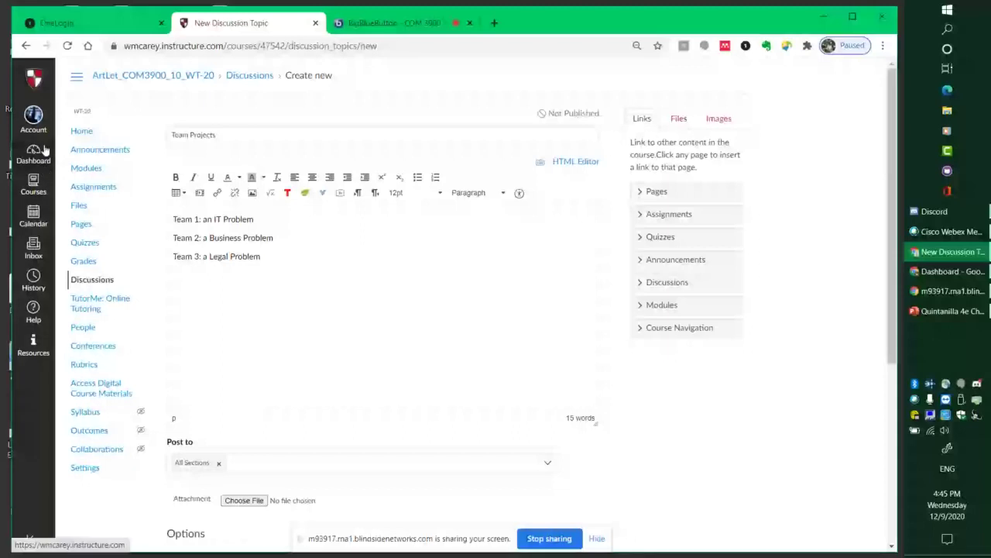
click(83, 132)
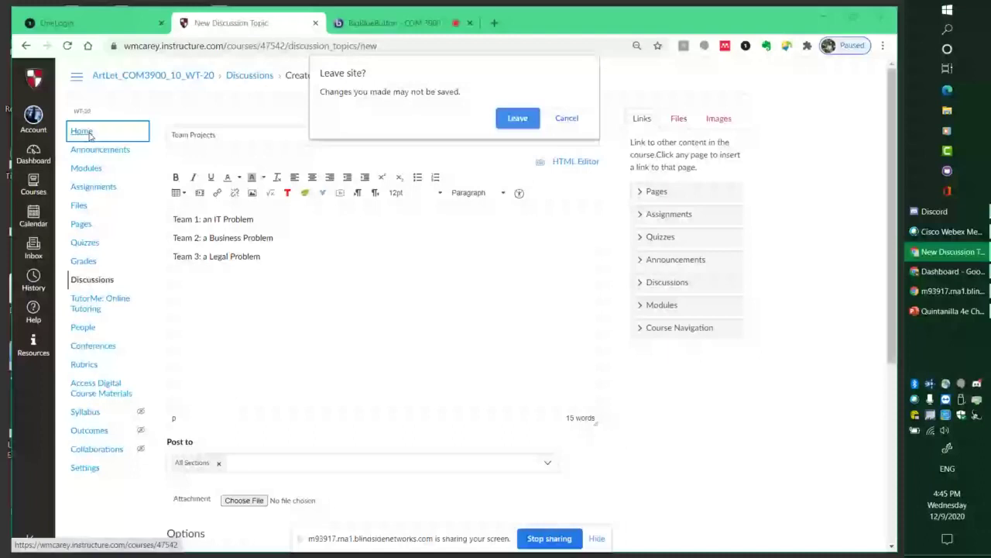
key(Escape)
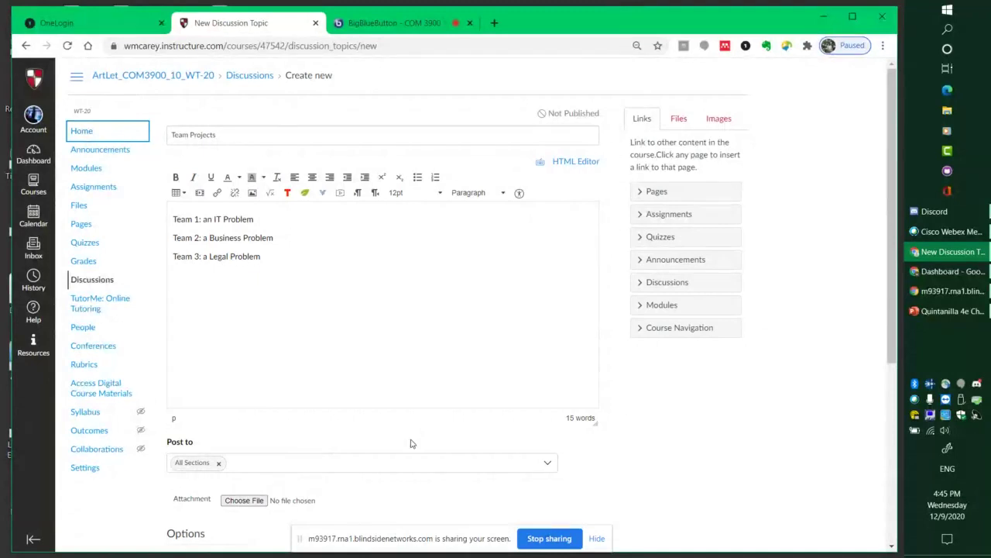
Add the line "Choose your Team and your team mates. Post in the discussion, who is doing what. There are 9 people, 3 teams of 3.".
click(275, 254)
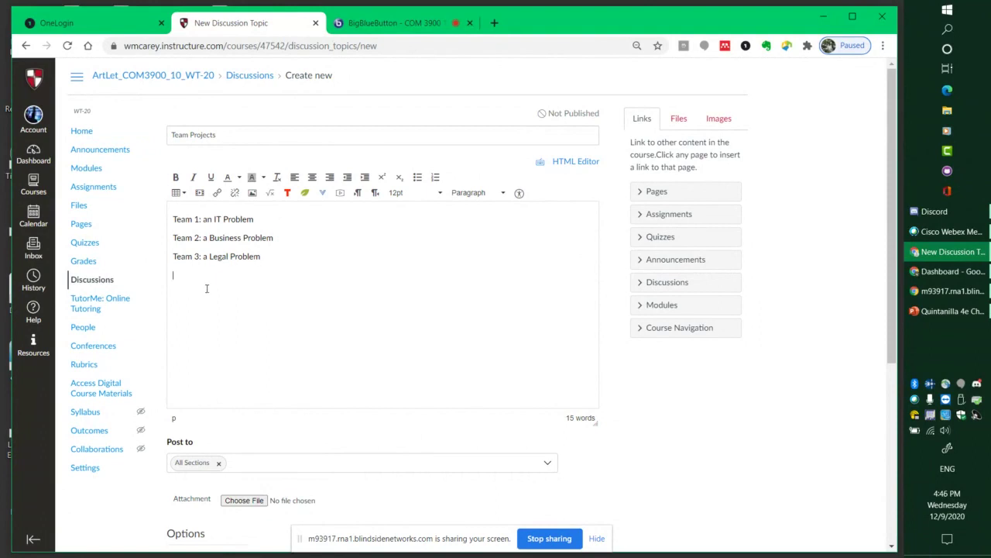
text(Choose your Team and your )
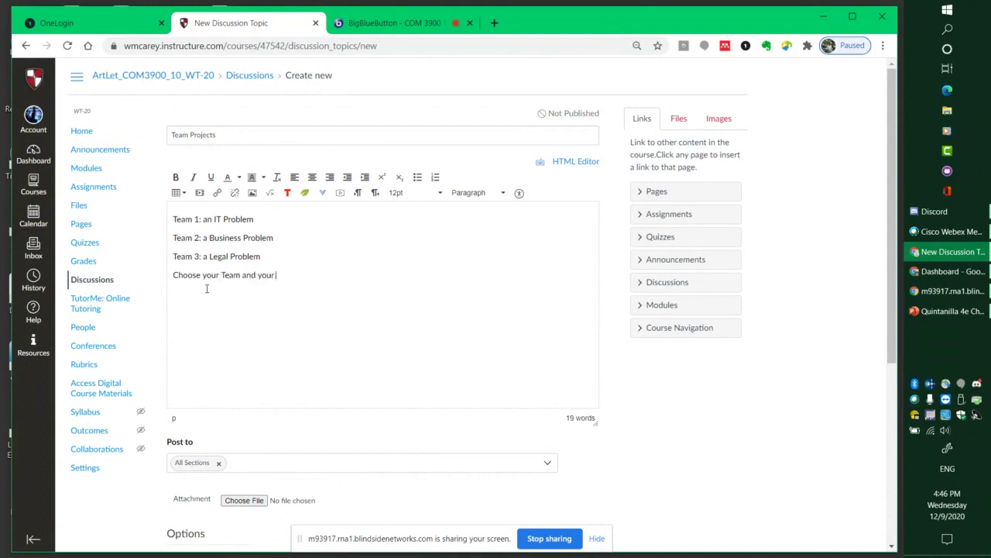
text(team mates. Post in the discussion)
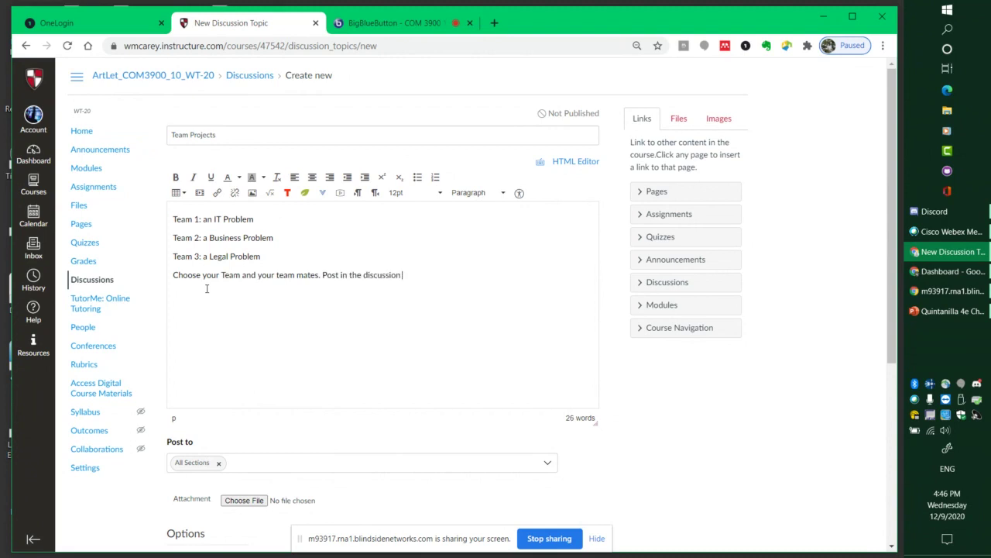
text( , who is doing what. There are)
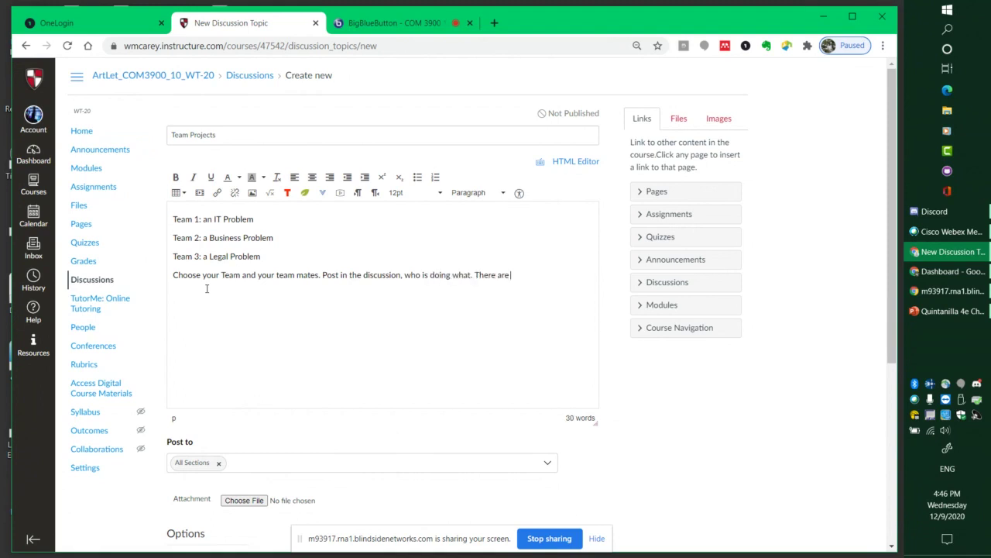
text( 9 people, 3)
key(ctrl+f)
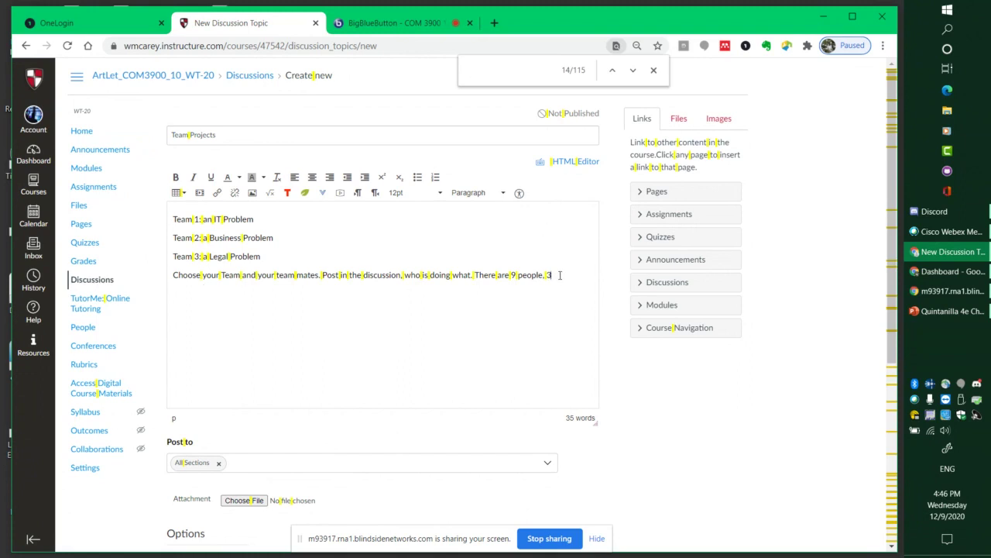
text(teams of 3)
Switch to PowerPoint to save the Quintanilla 4e Chapter 7 presentation, and return to the discussion topic form in the browser.
scroll(443, 479, down, 1)
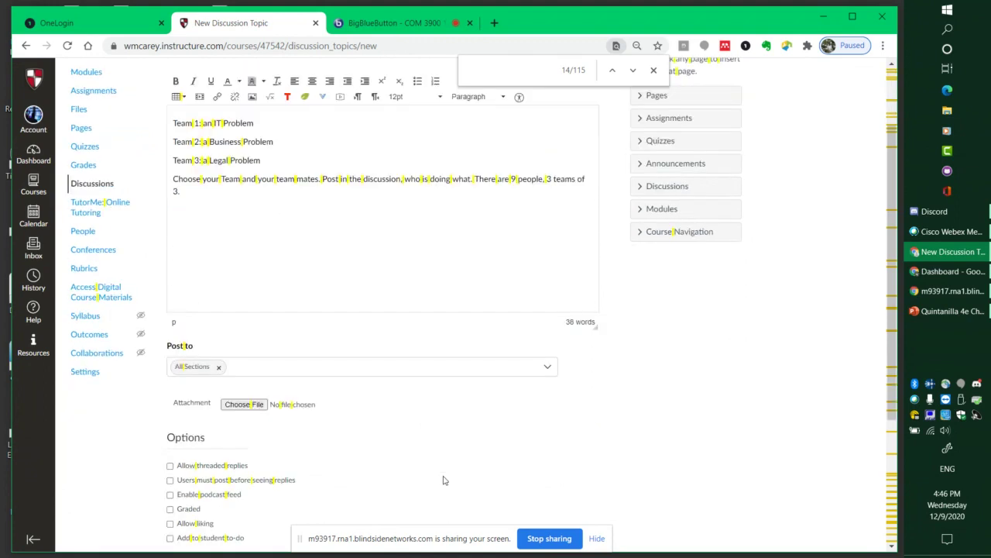
scroll(443, 480, down, 2)
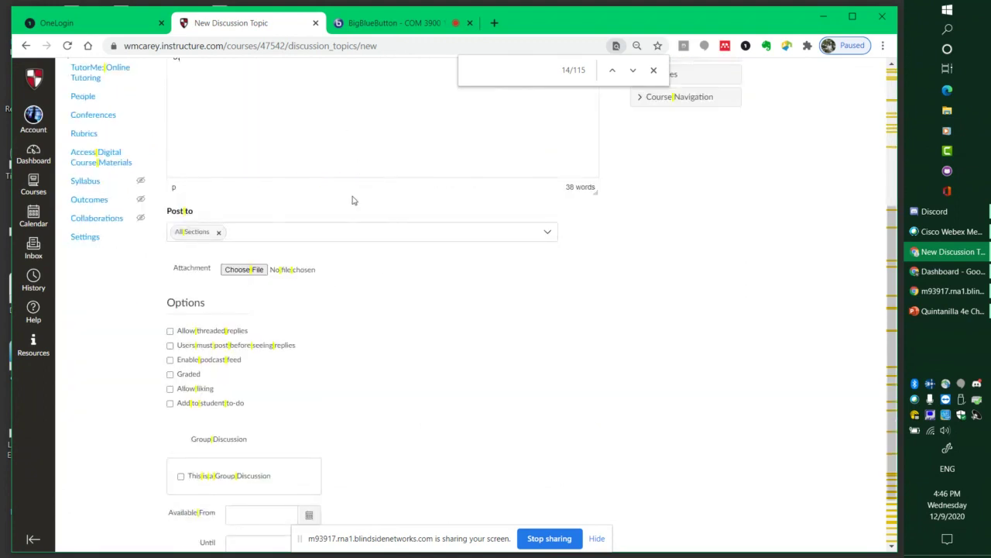
click(952, 310)
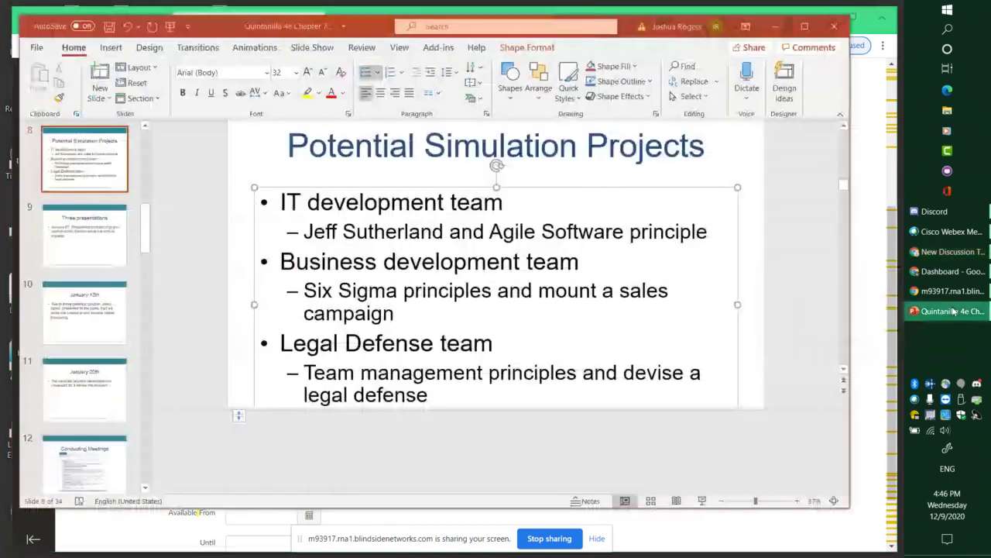
click(109, 27)
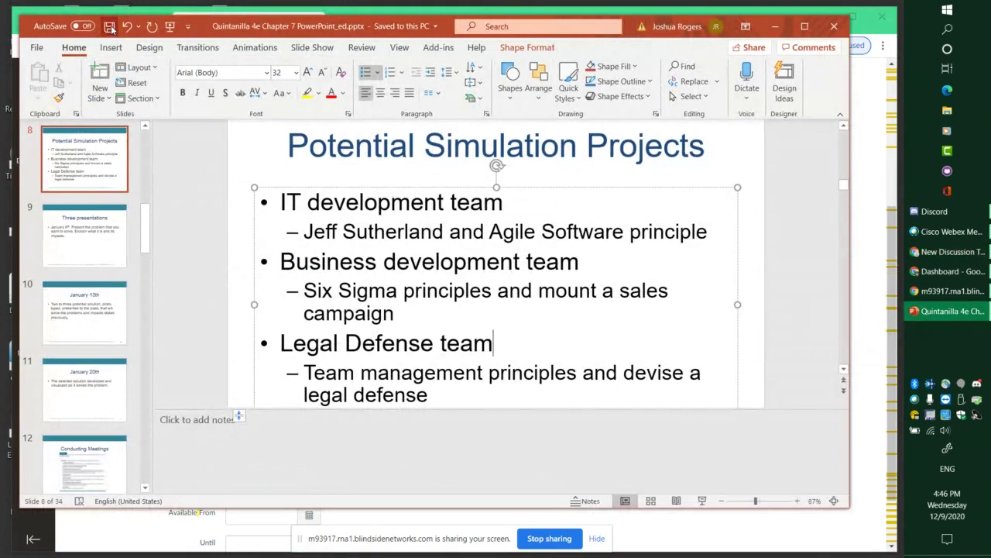
click(130, 544)
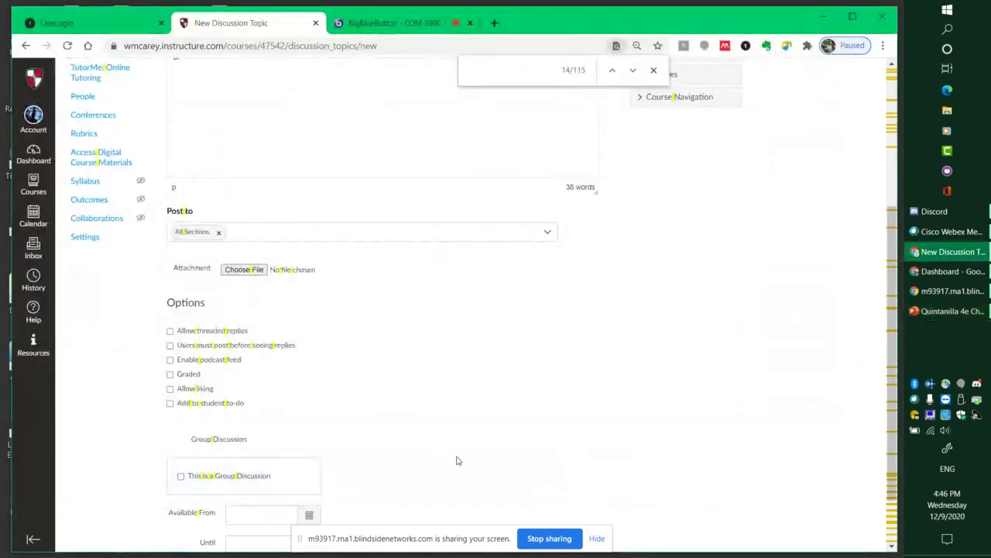
Attach the file "Quintanilla 4e Chapter 7 PowerPoint_ed.pptx" to the discussion.
scroll(458, 460, down, 1)
scroll(457, 460, up, 4)
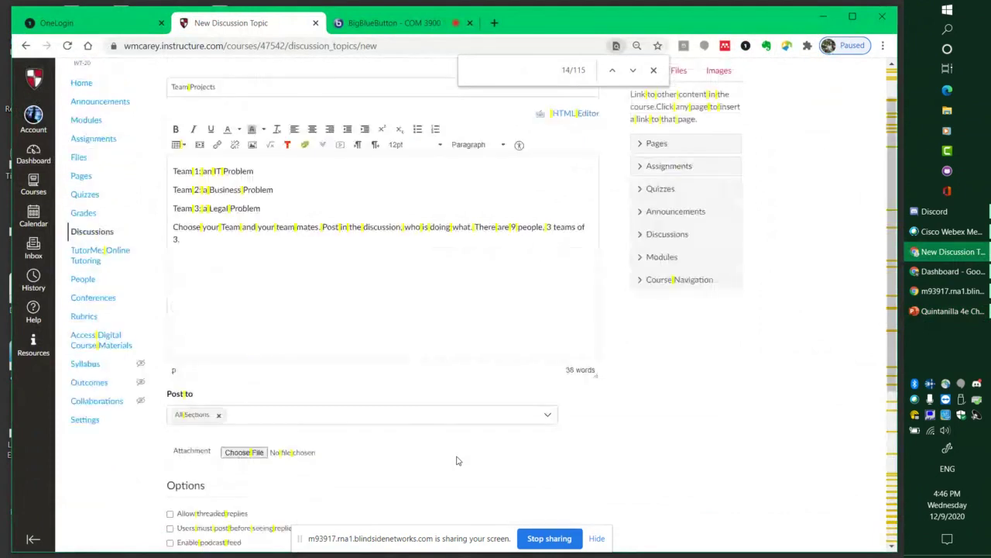
scroll(458, 460, down, 1)
click(247, 385)
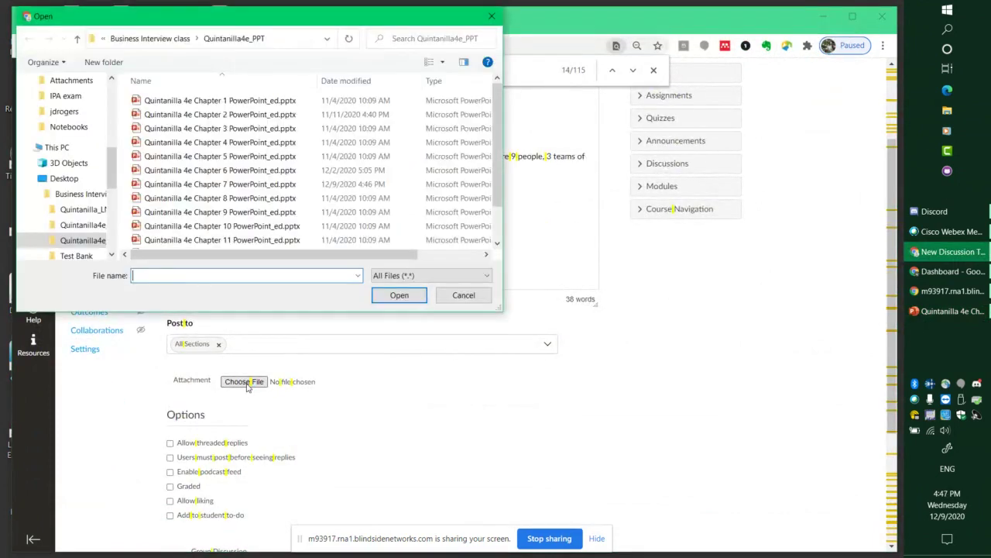
click(225, 184)
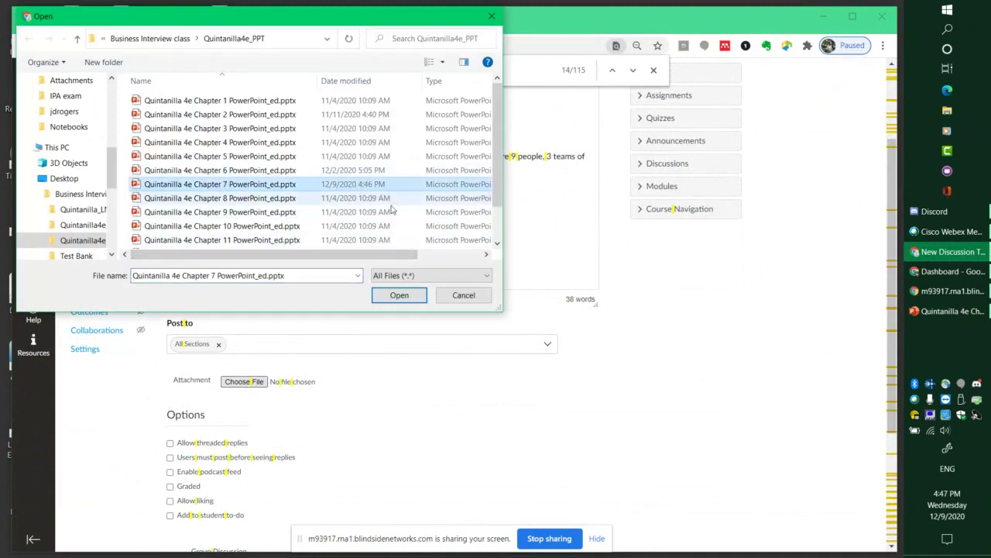
click(400, 296)
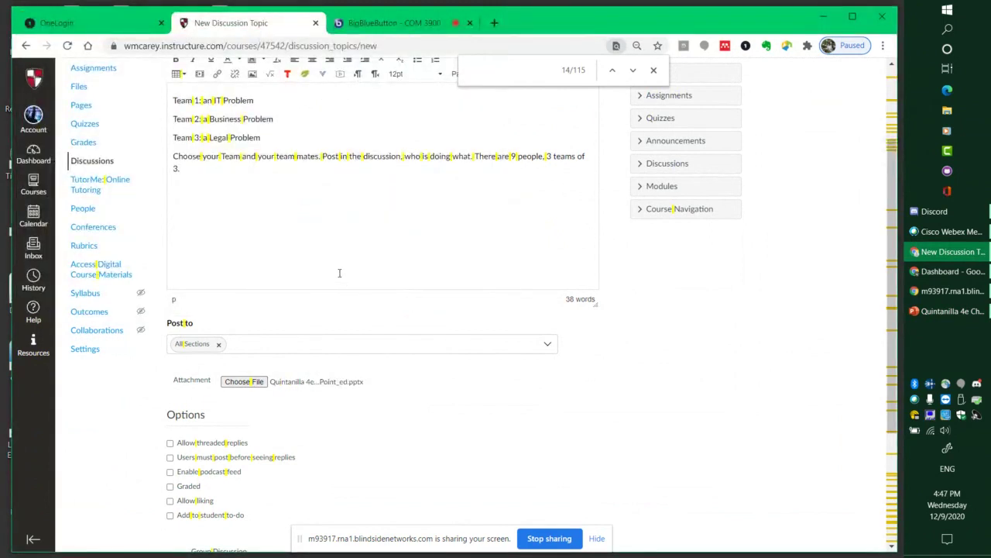
Allow threaded replies and make the discussion graded.
scroll(339, 273, up, 1)
scroll(339, 273, up, 1)
scroll(339, 272, down, 4)
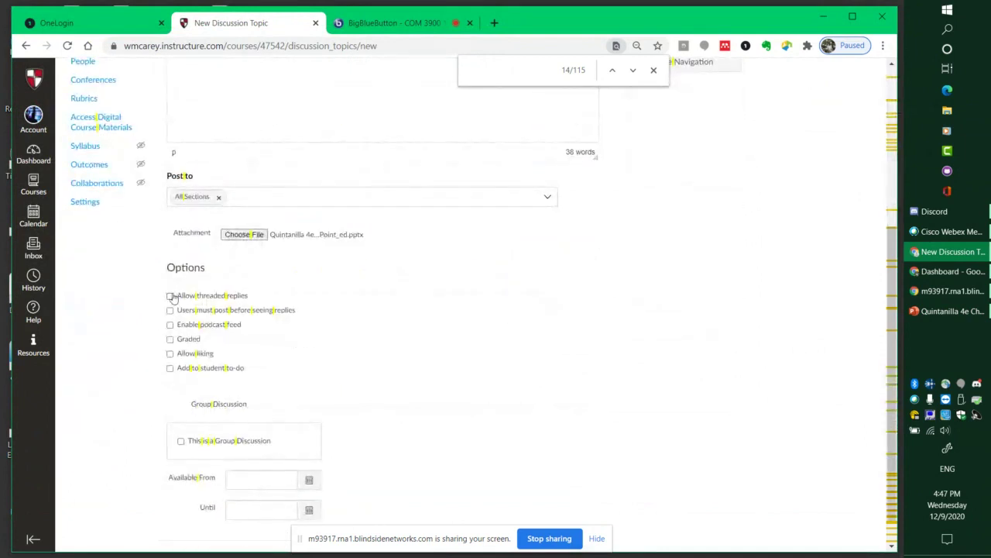
click(169, 296)
click(170, 309)
click(169, 310)
click(170, 339)
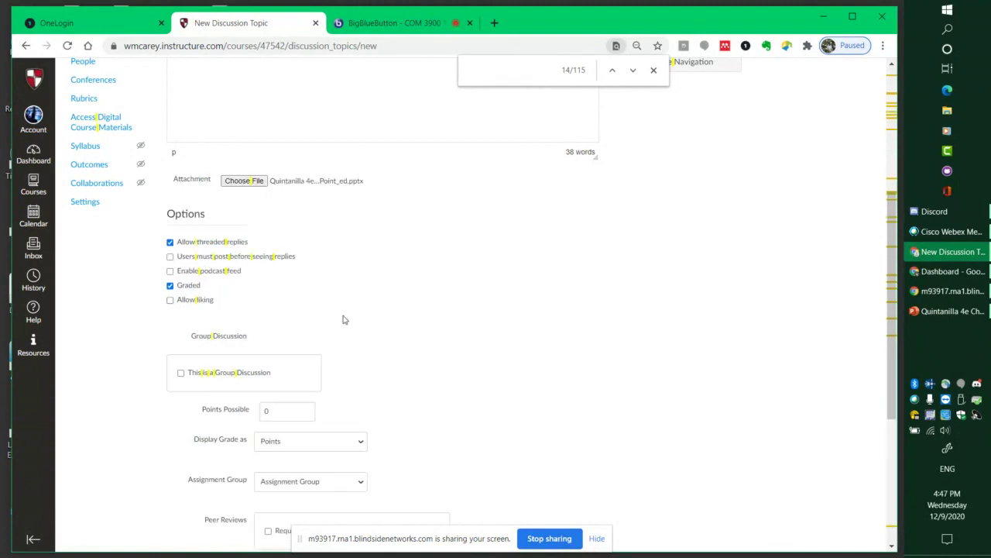
Make this a group discussion with a new group set named "Team Projects" that splits students into 3 groups.
scroll(345, 320, down, 3)
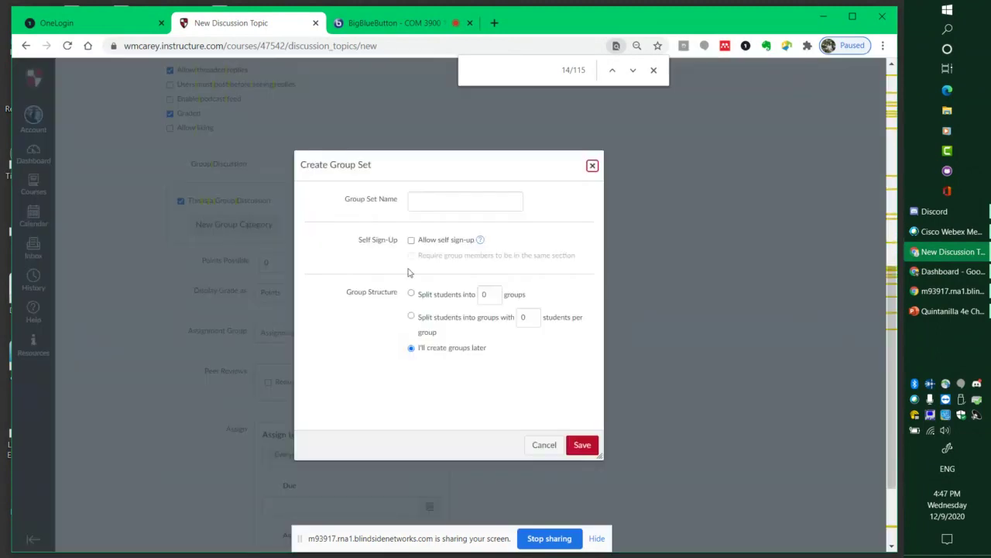
click(455, 205)
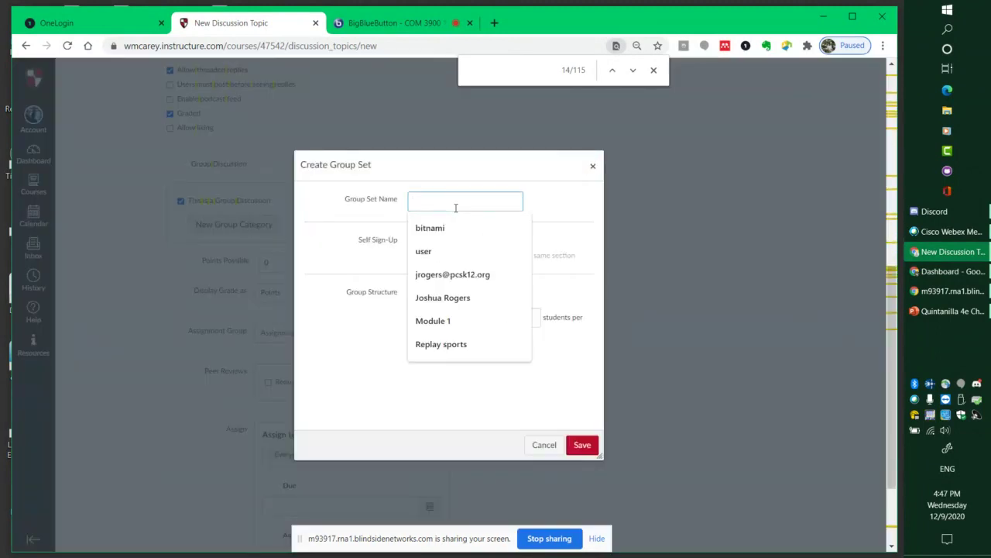
text(Team)
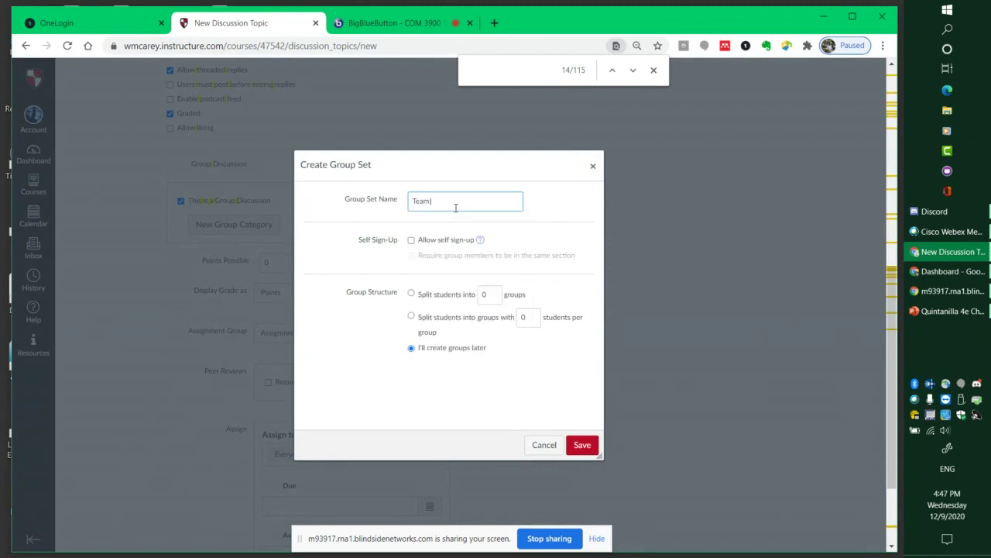
text( Projects)
click(412, 294)
click(495, 302)
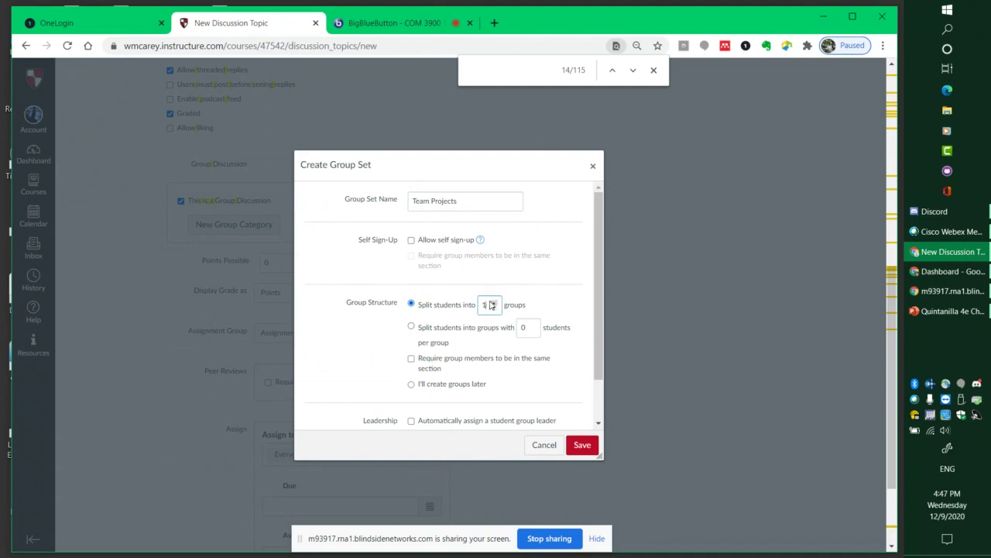
click(495, 302)
click(494, 302)
Try splitting the students into groups with 3 students per group.
click(412, 327)
click(533, 326)
click(533, 326)
click(533, 326)
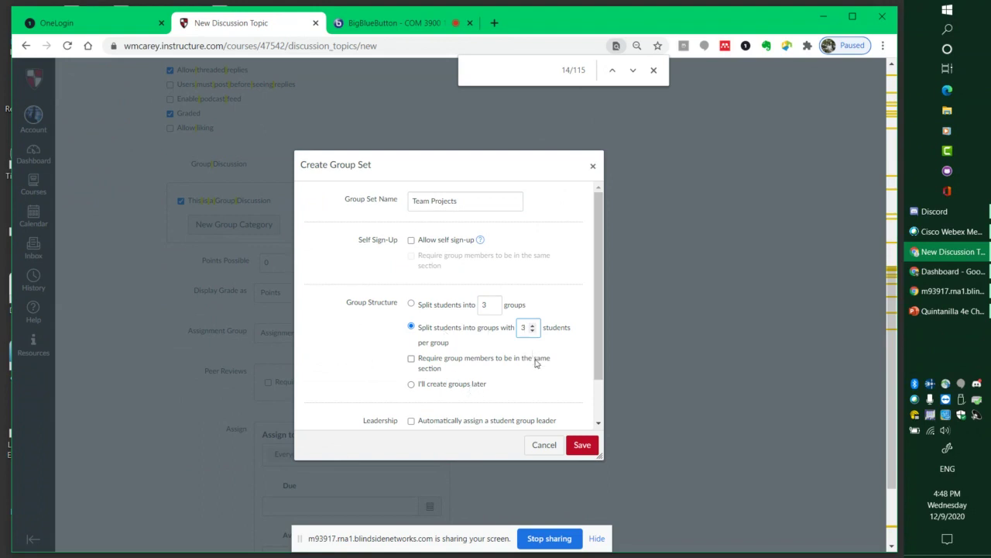
Switch the group structure back to splitting by number of groups and save the group set.
click(411, 304)
click(581, 444)
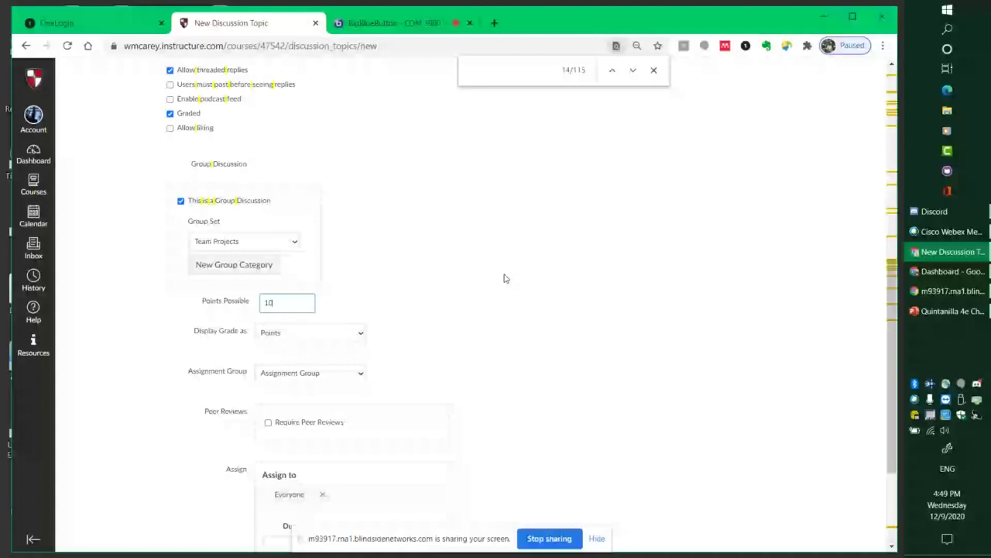
Set the group discussion's due date to December 18, 2020 at 11:59pm for everyone.
scroll(504, 278, down, 2)
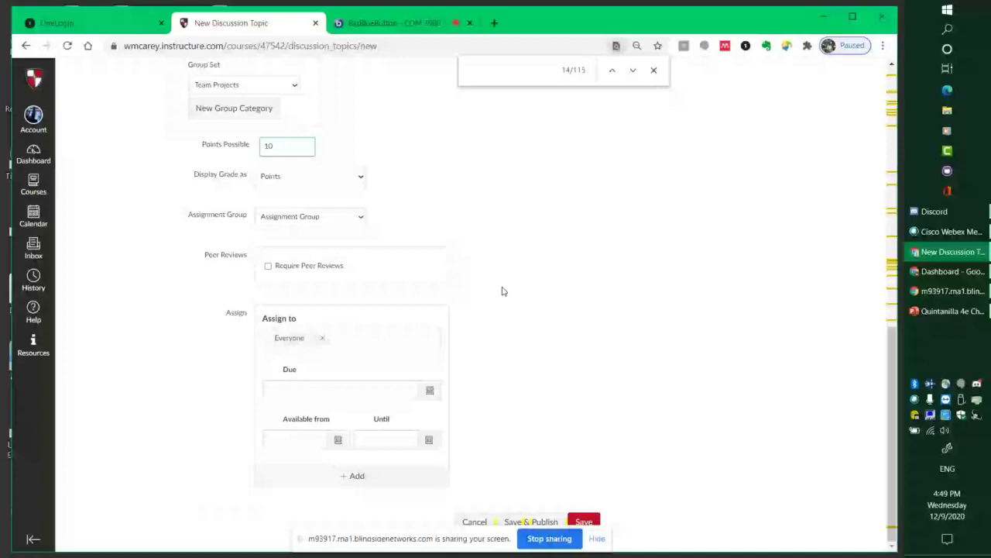
click(431, 392)
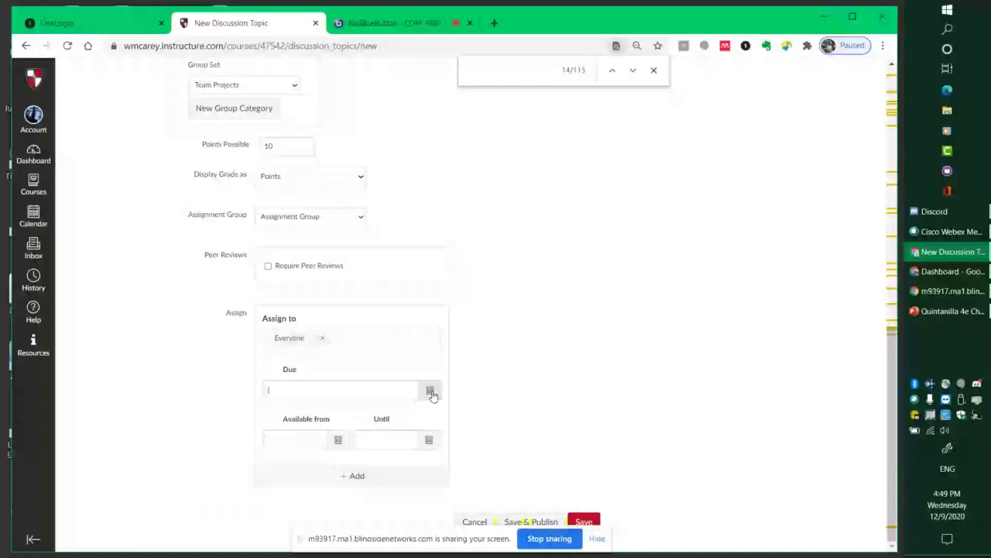
click(431, 392)
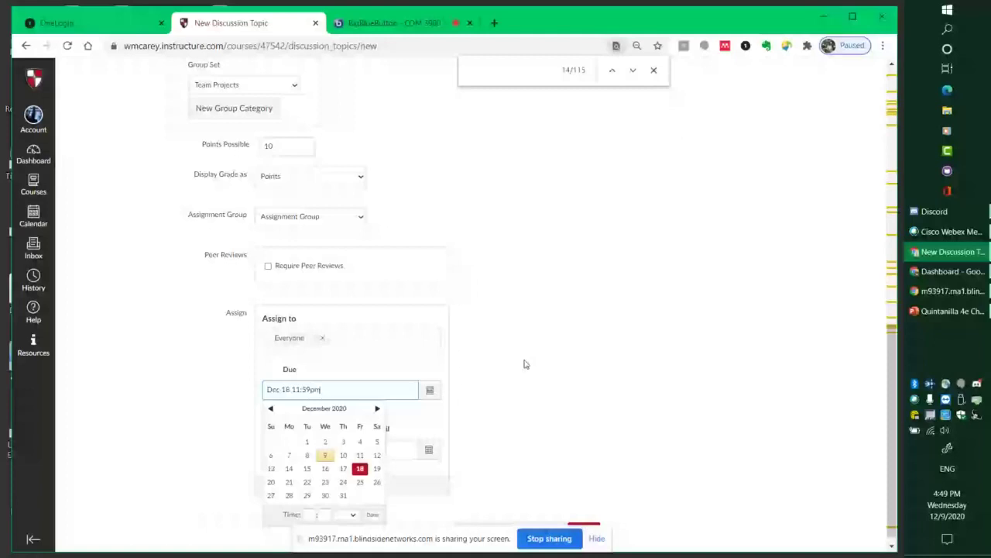
Make the discussion available until January 4, 2021, and save and publish it.
click(428, 449)
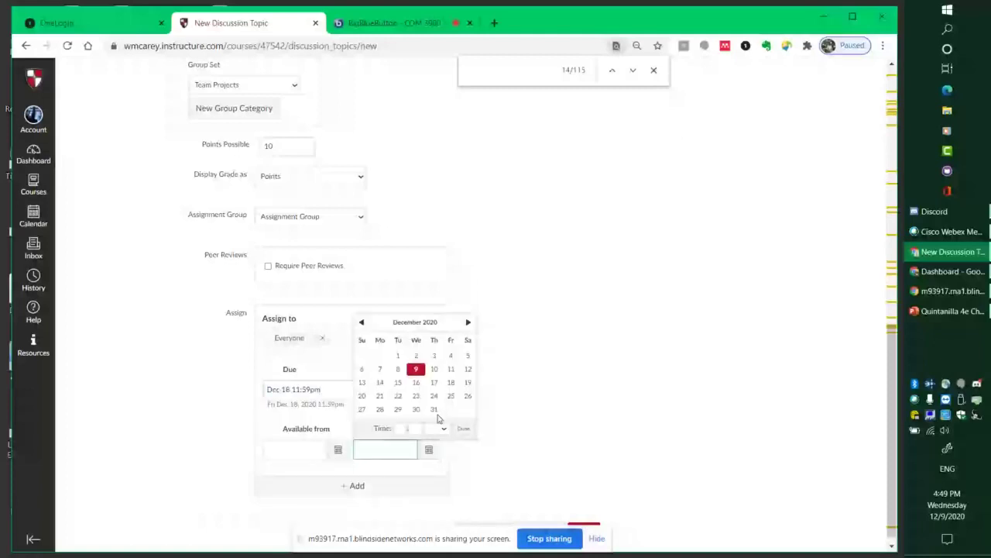
key(Page_Down)
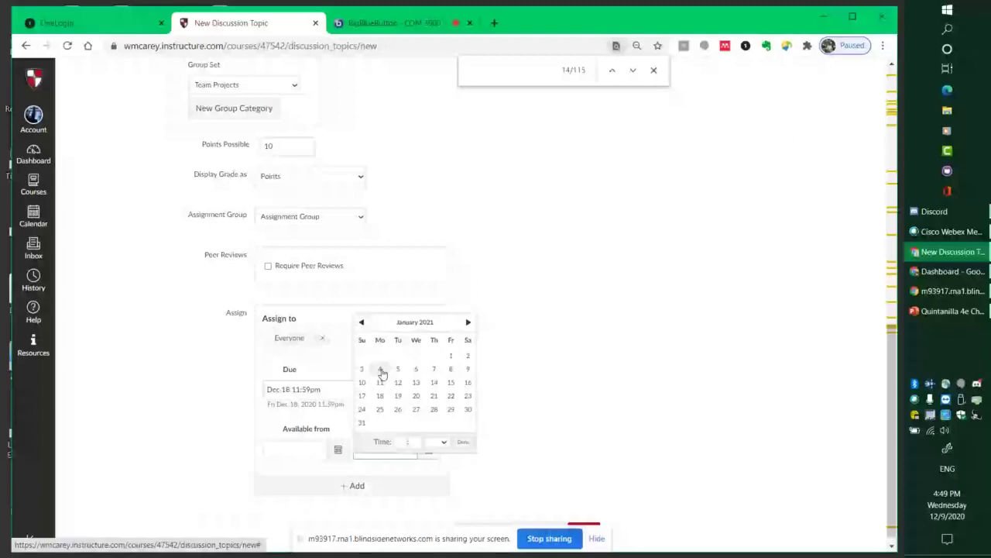
click(380, 369)
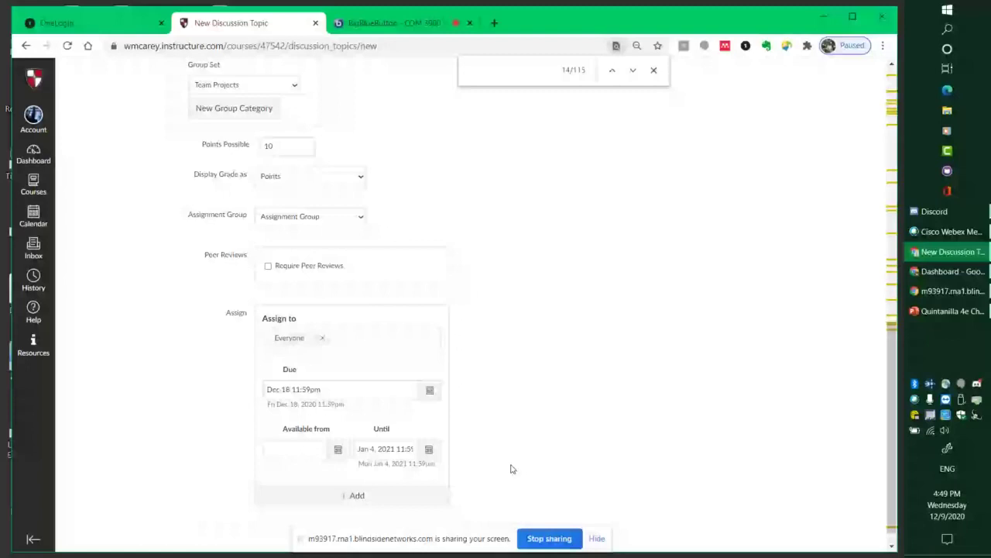
scroll(515, 488, down, 1)
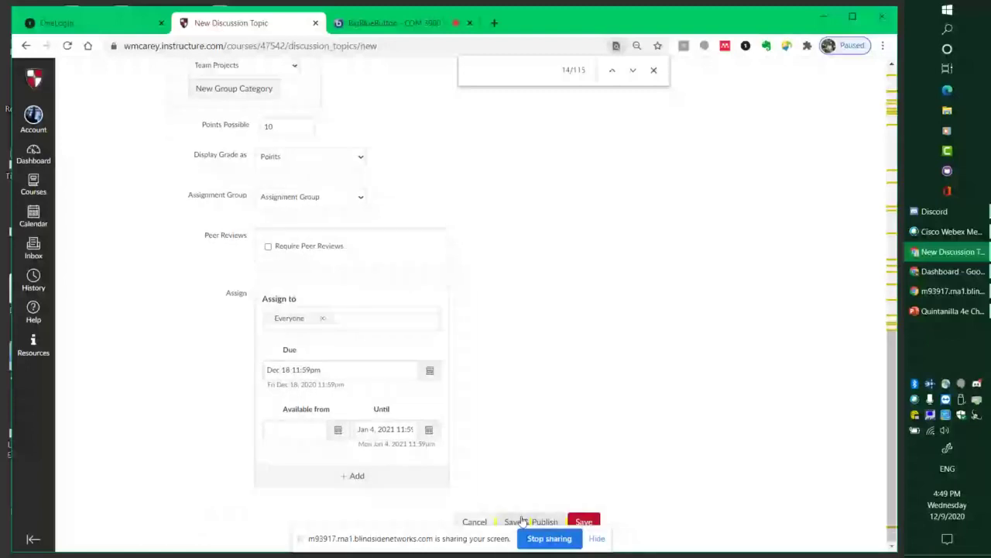
click(522, 521)
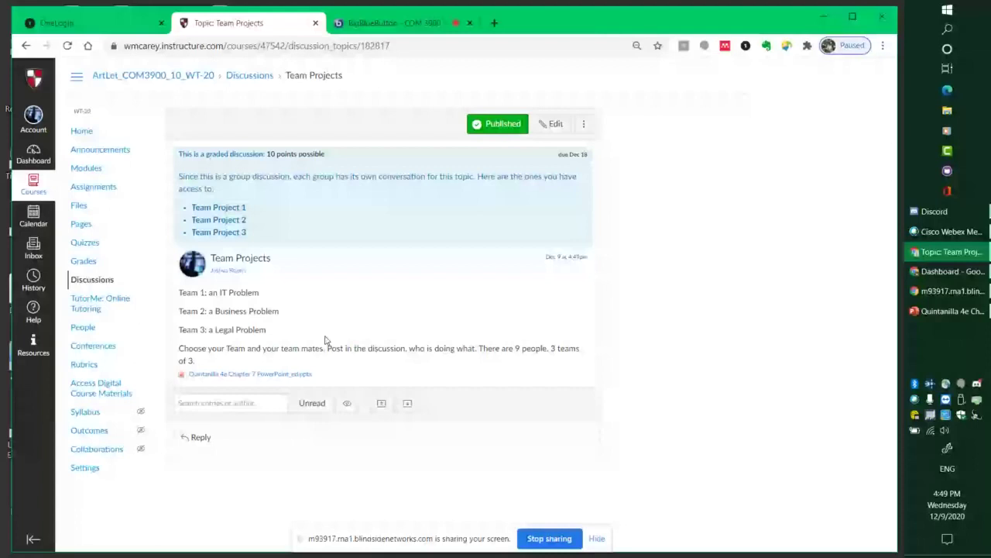
Open the course home page and review the syllabus's learning outcomes, course policies, and Team Presentation and Written Report requirements.
click(82, 133)
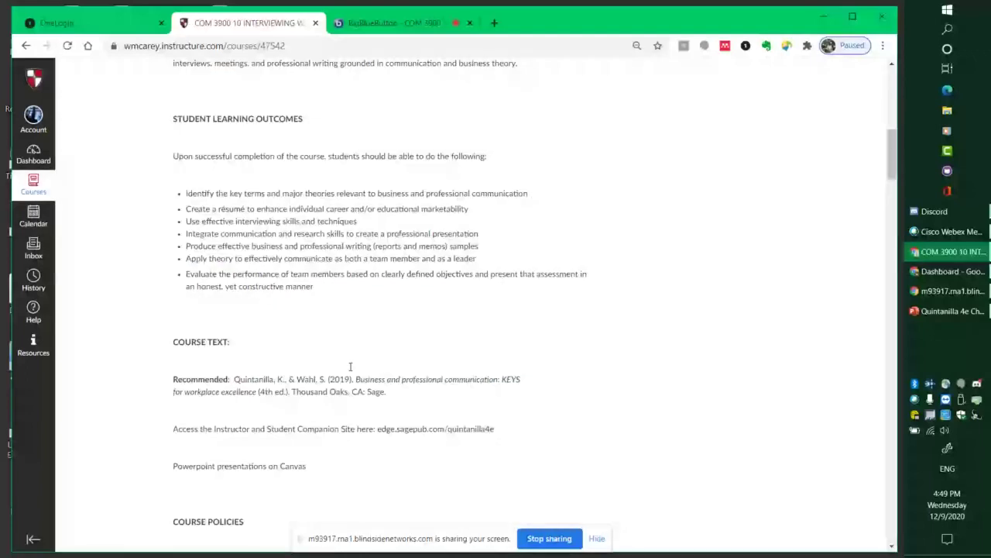
scroll(350, 366, down, 1)
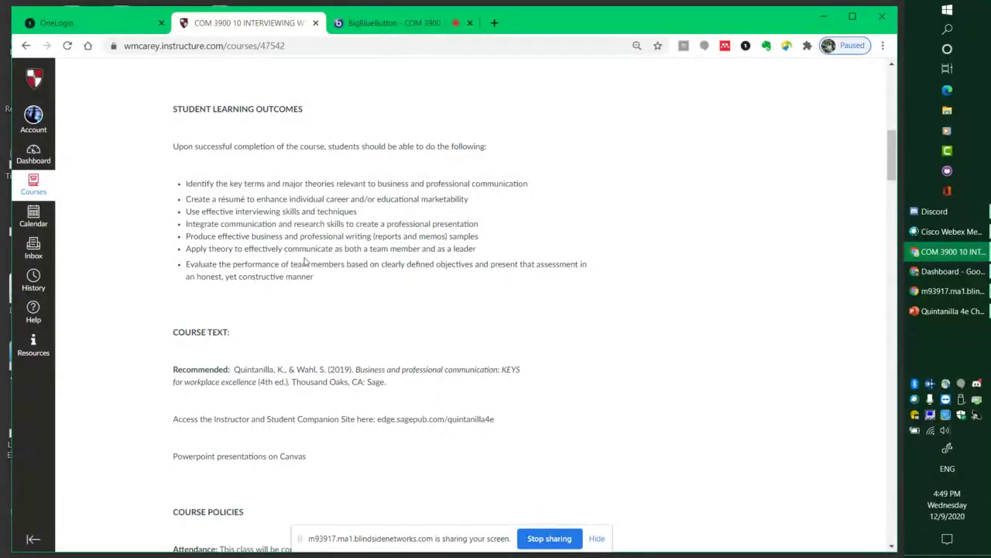
scroll(339, 265, down, 3)
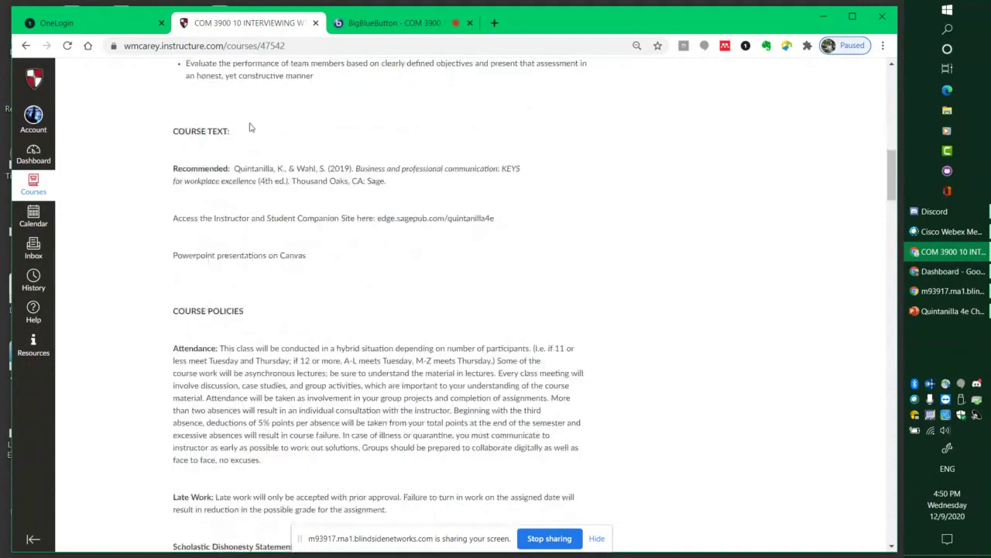
scroll(252, 89, up, 2)
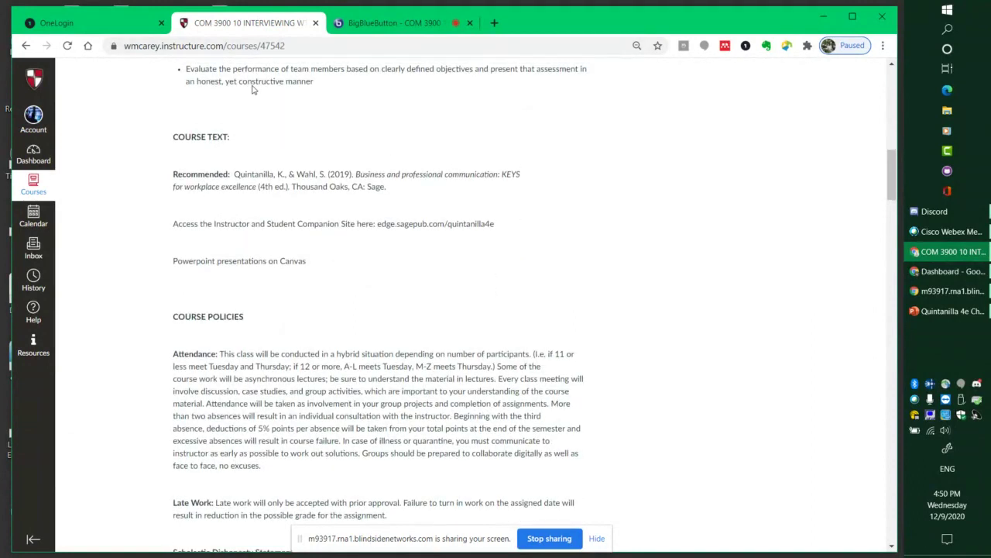
scroll(252, 90, up, 1)
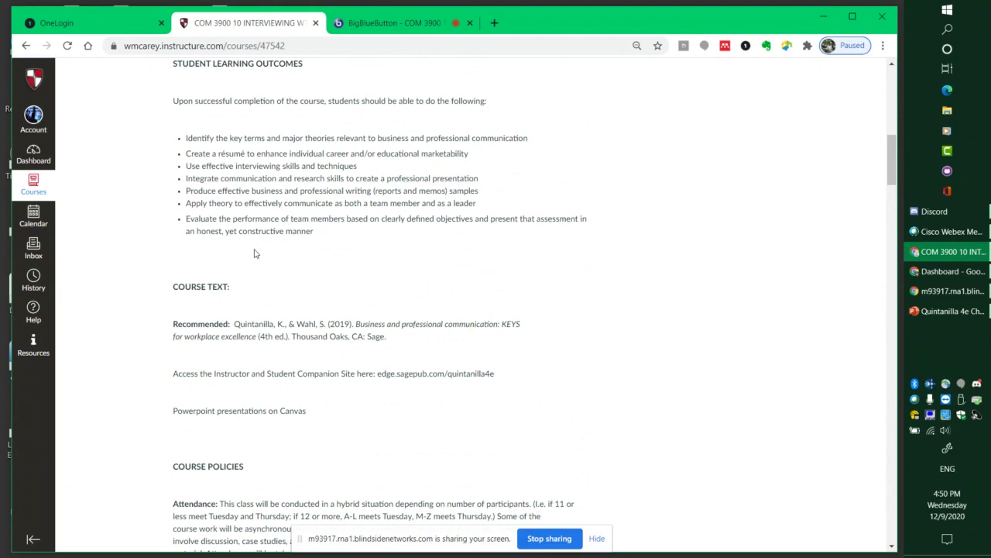
scroll(256, 253, down, 10)
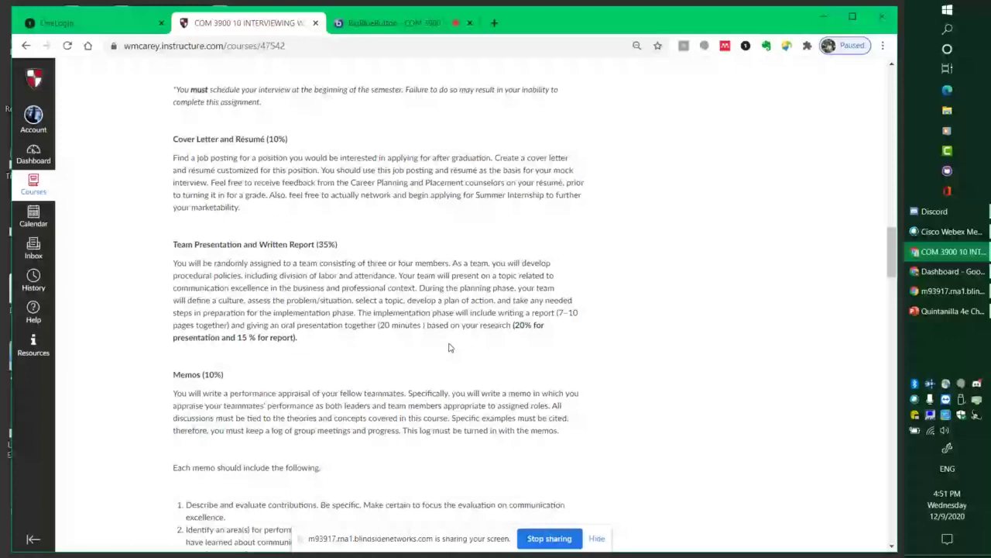
scroll(448, 347, down, 1)
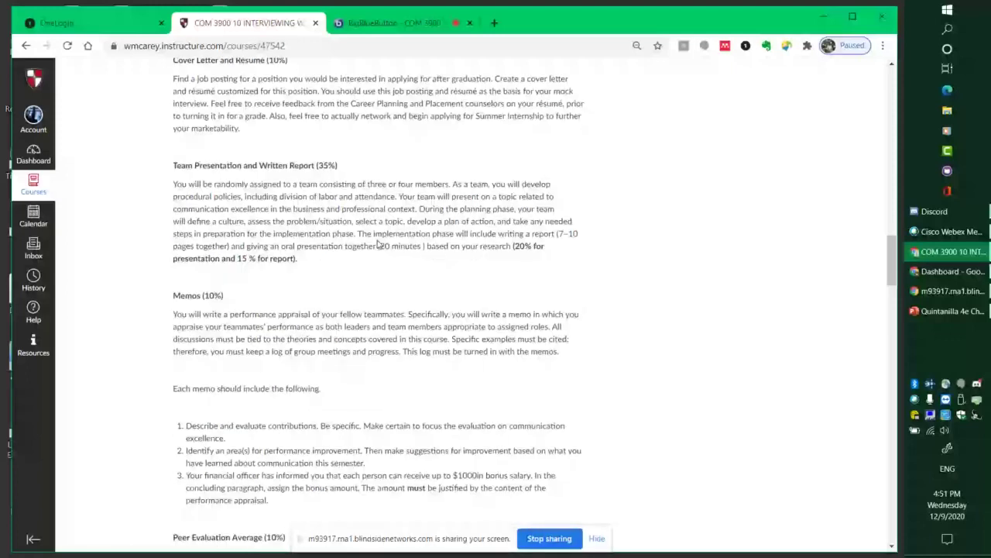